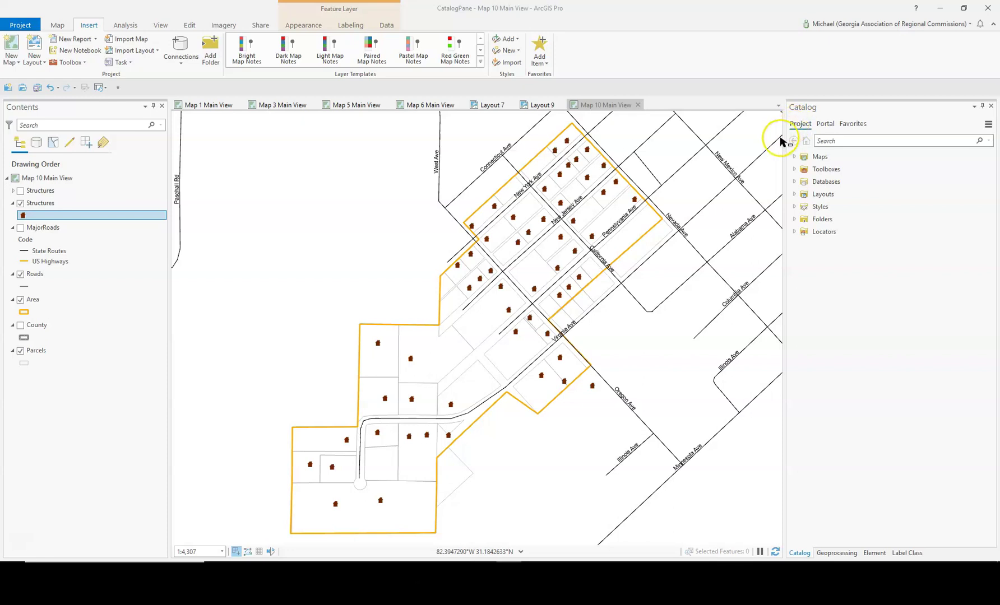
Step: Expand Maps, Toolboxes, Layouts and Styles in the Catalog's Project tab to list their contents
click(793, 156)
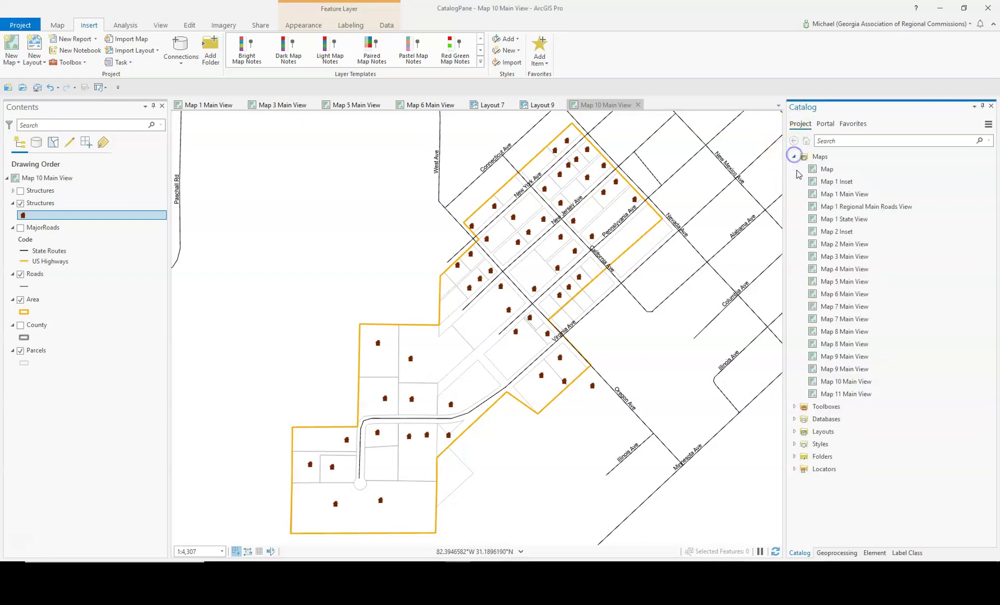
click(795, 407)
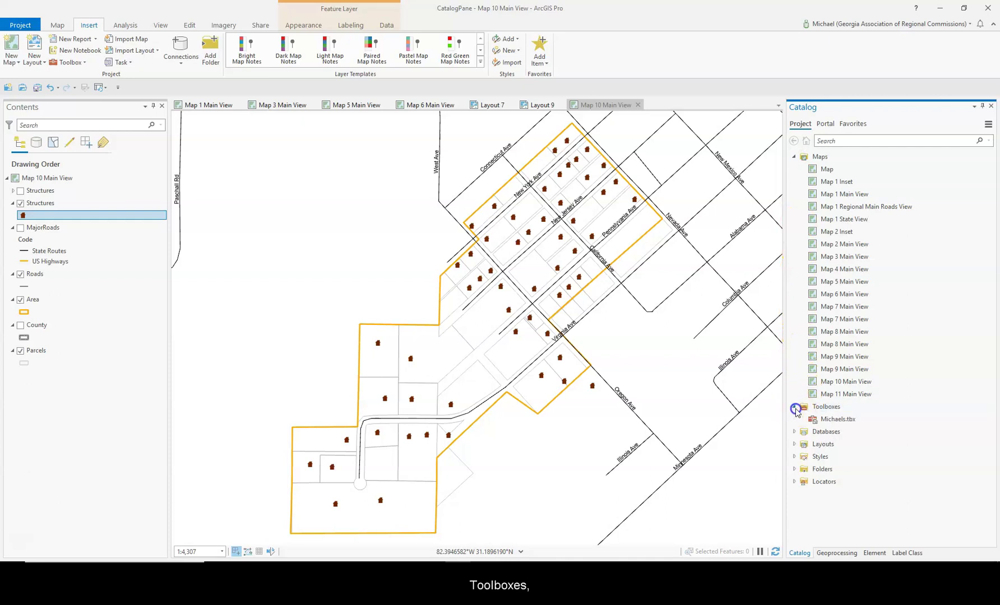
click(794, 445)
scroll(801, 456, down, 2)
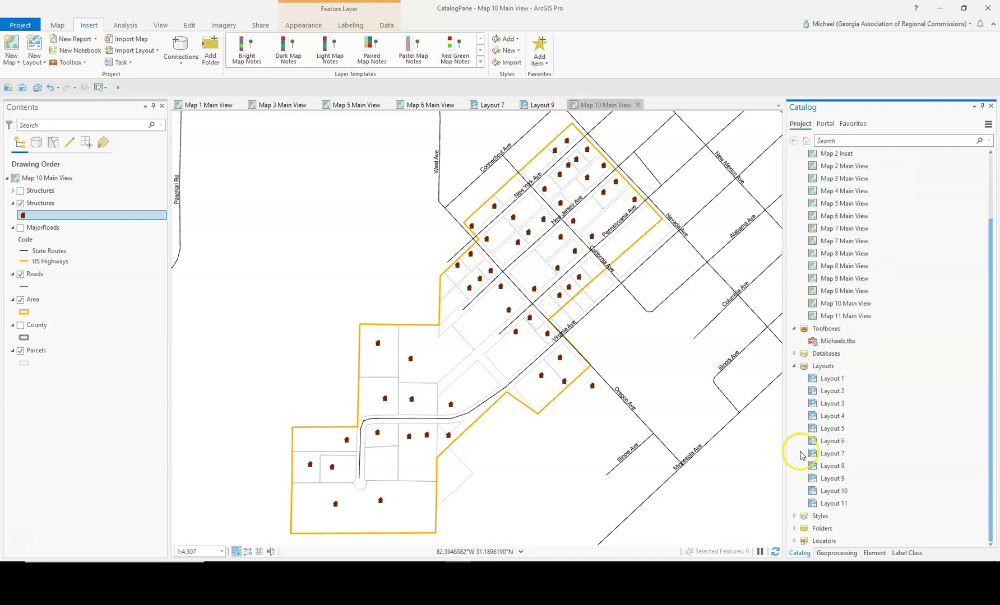
click(794, 516)
scroll(794, 512, down, 2)
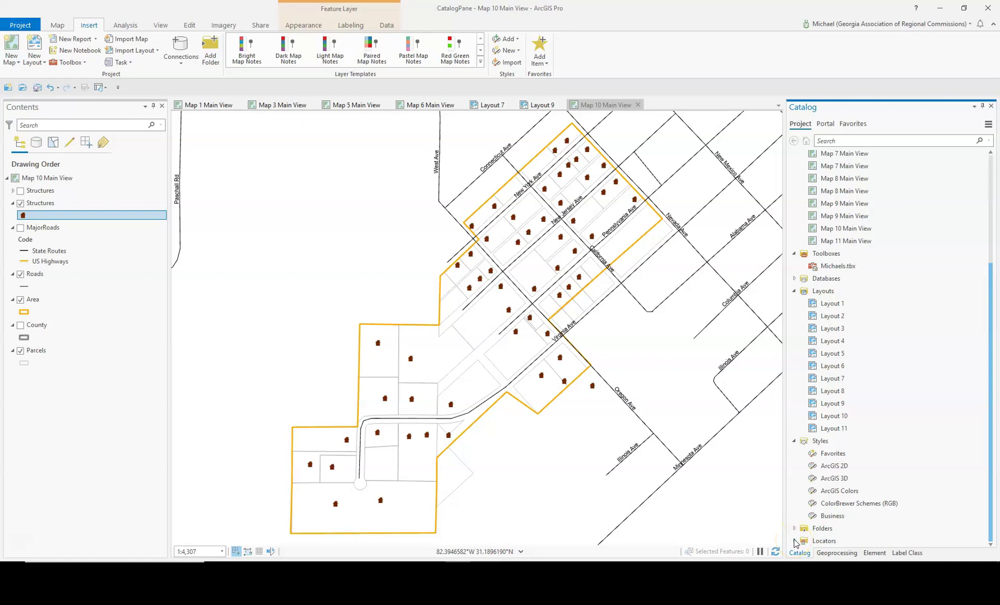
click(829, 430)
Step: Open Map 9 Main View in its own tab, then switch back to Map 10 Main View
right_click(849, 208)
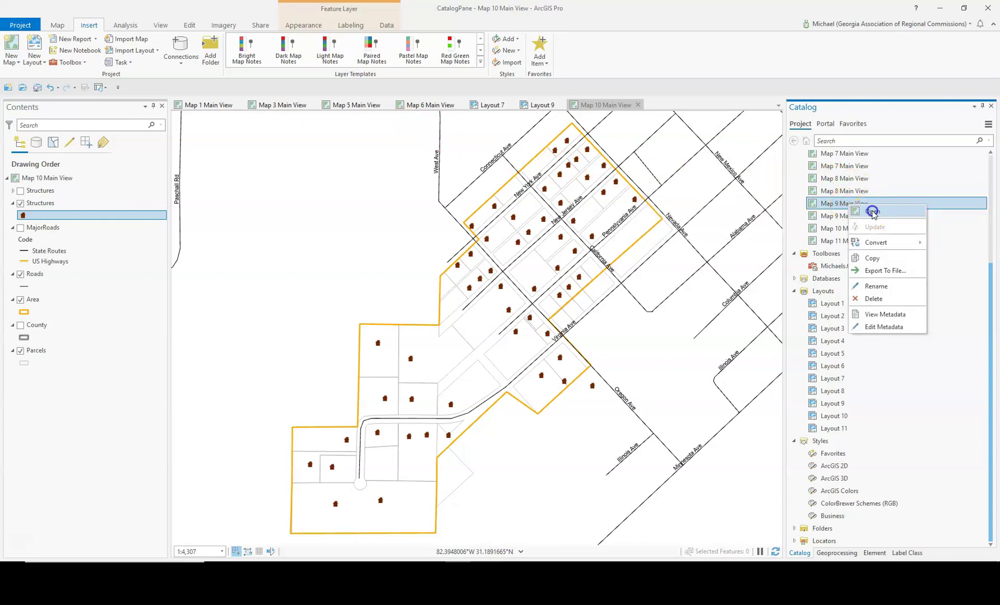
click(873, 212)
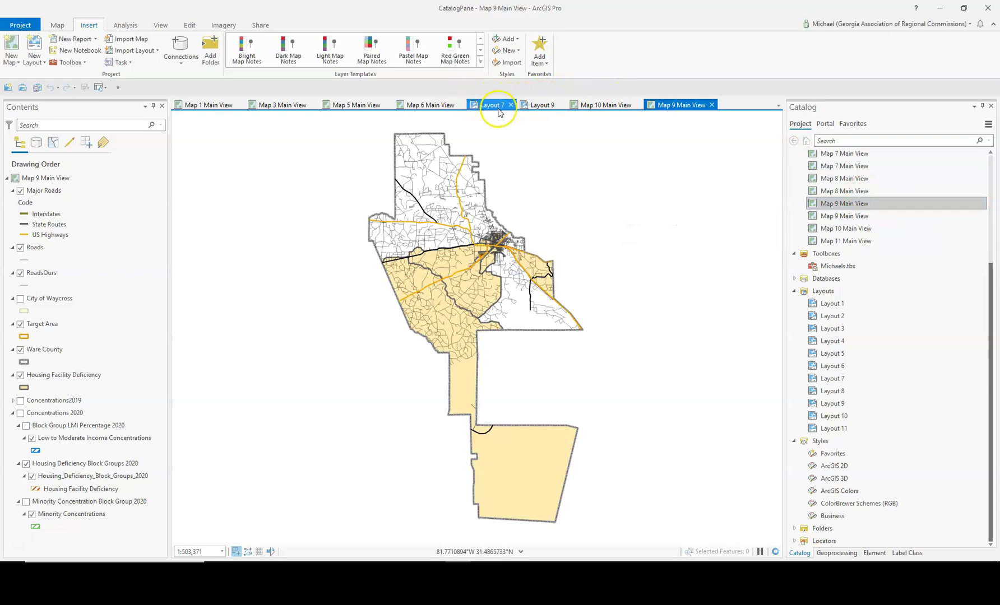
click(597, 105)
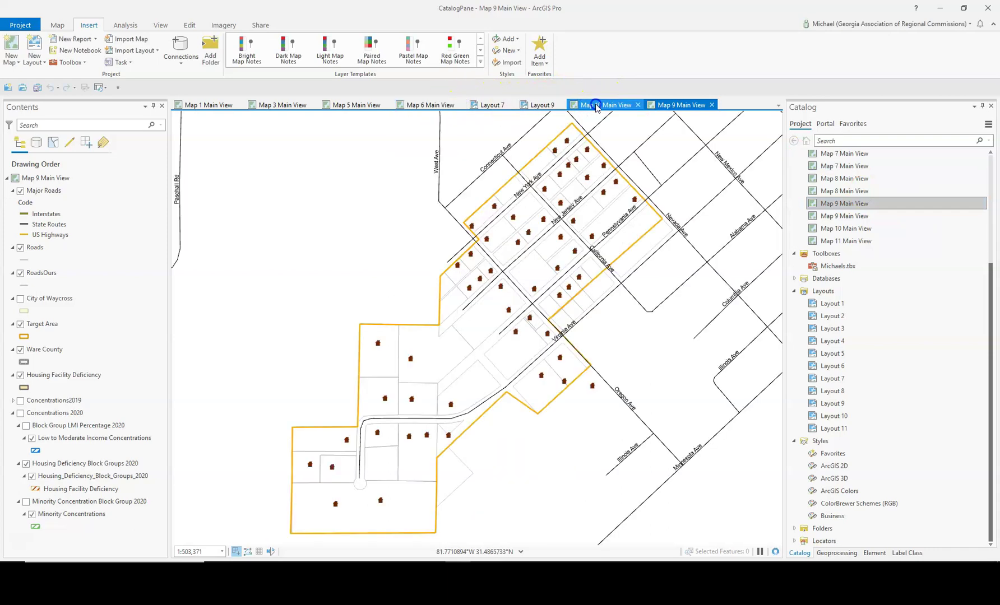
click(819, 204)
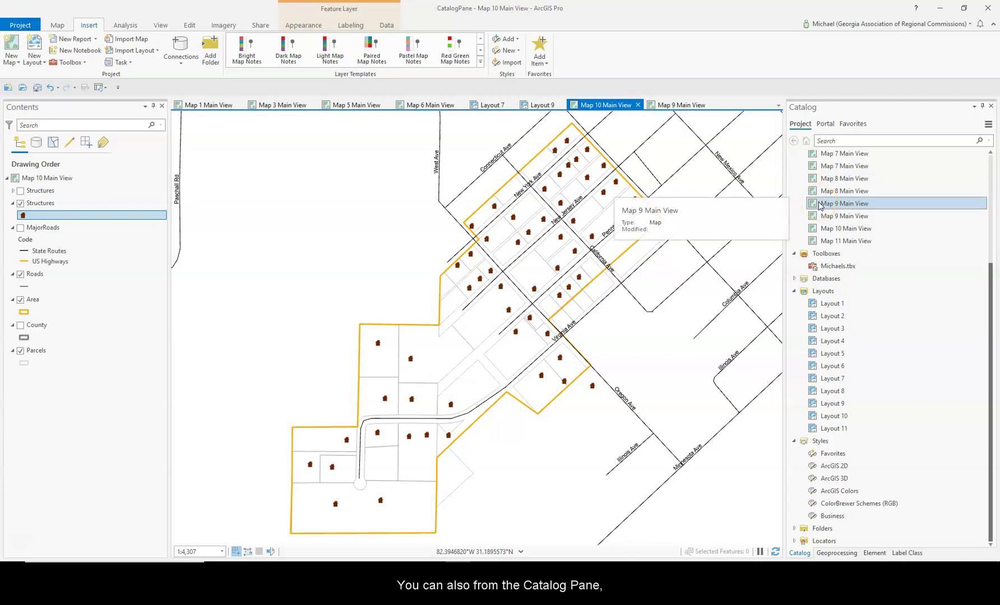
Step: Copy Map 9 Main View and paste it into the project's Maps folder
right_click(819, 205)
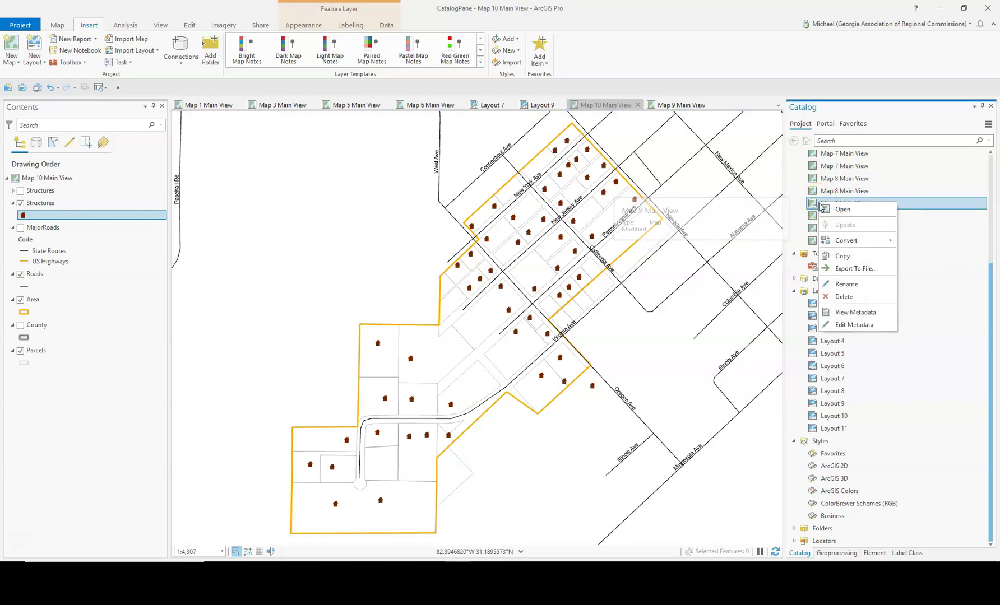
click(844, 255)
key(ctrl+v)
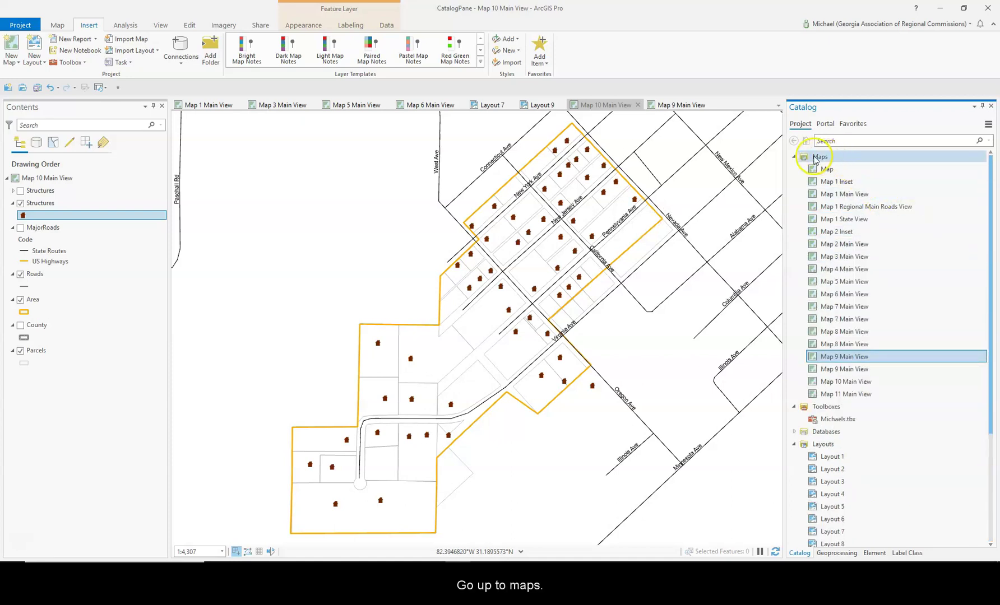
click(815, 158)
right_click(814, 158)
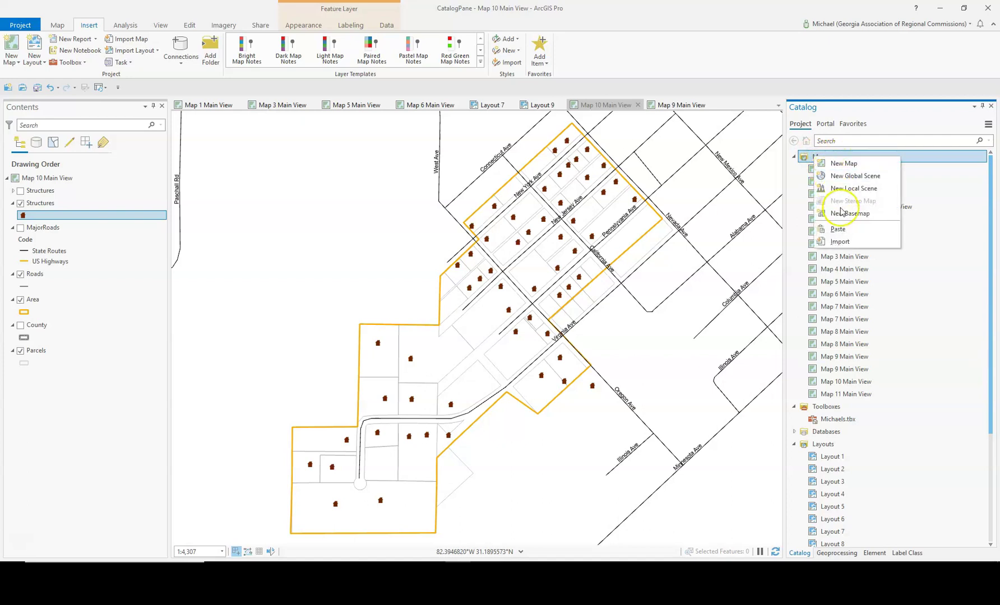
click(843, 229)
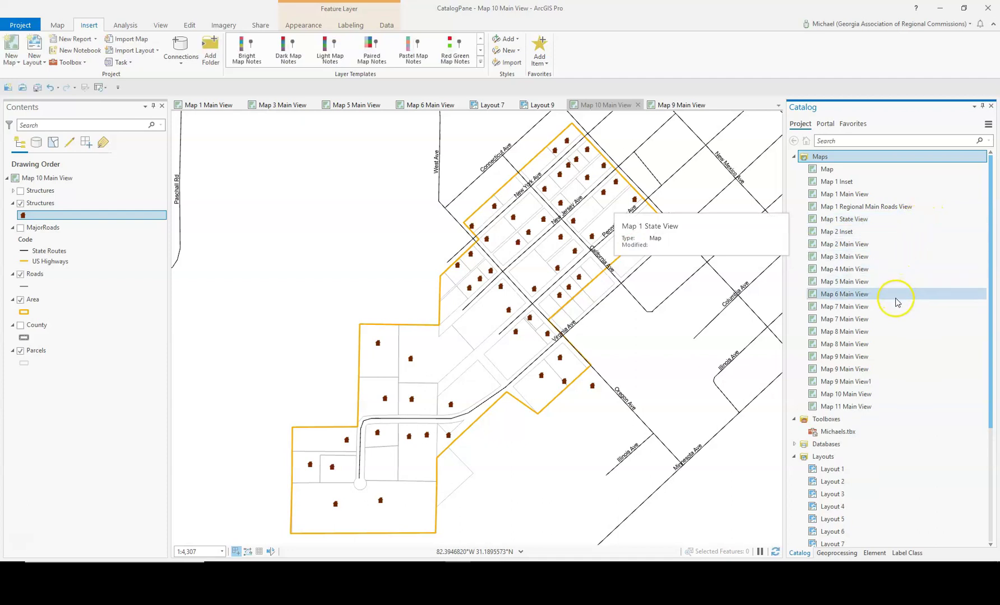
Step: Rename the duplicated map to 'Map 9 Main View Copy'
click(861, 370)
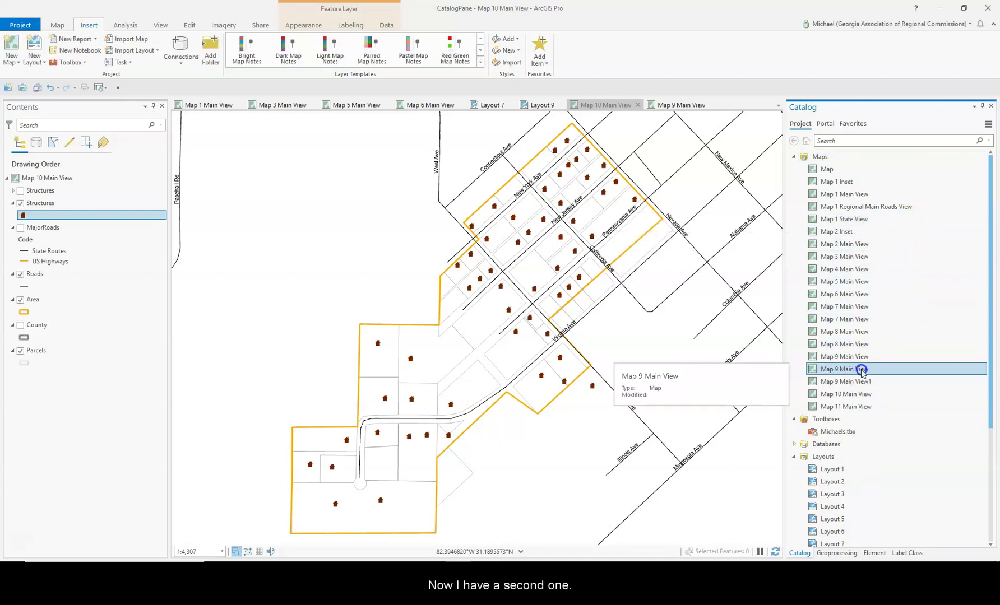
click(863, 372)
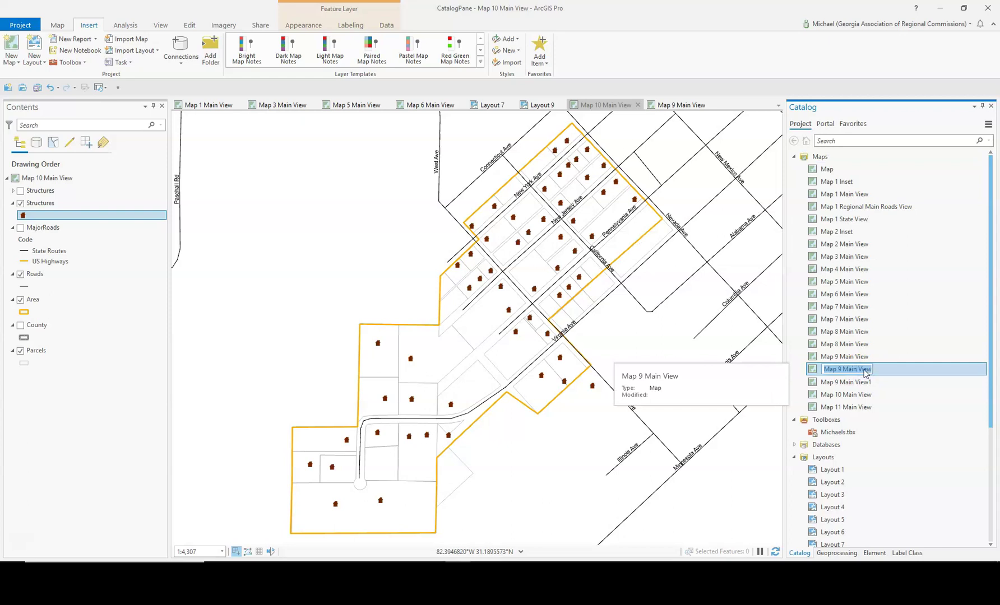
click(867, 374)
text(Copy)
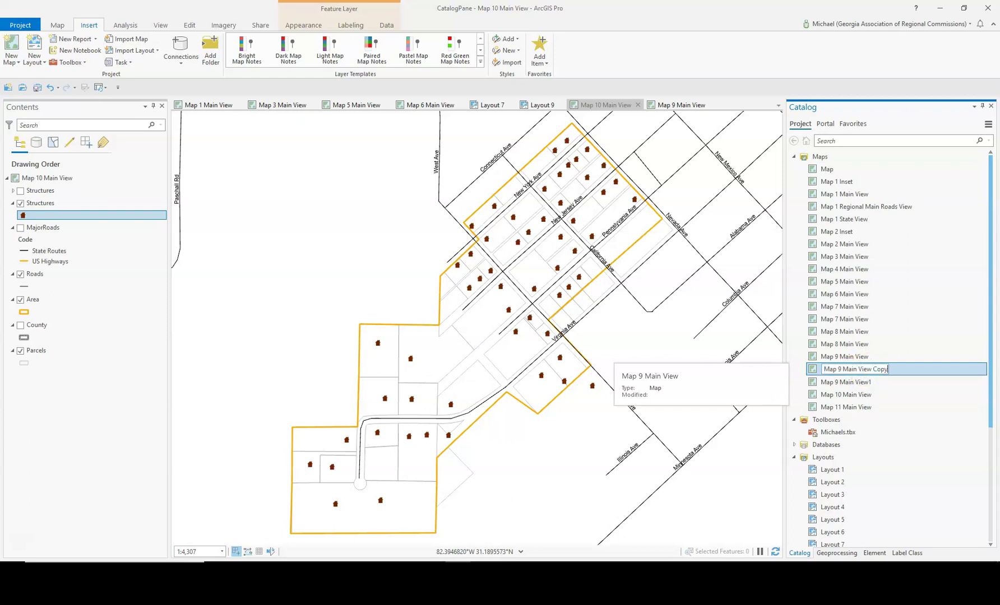
key(Return)
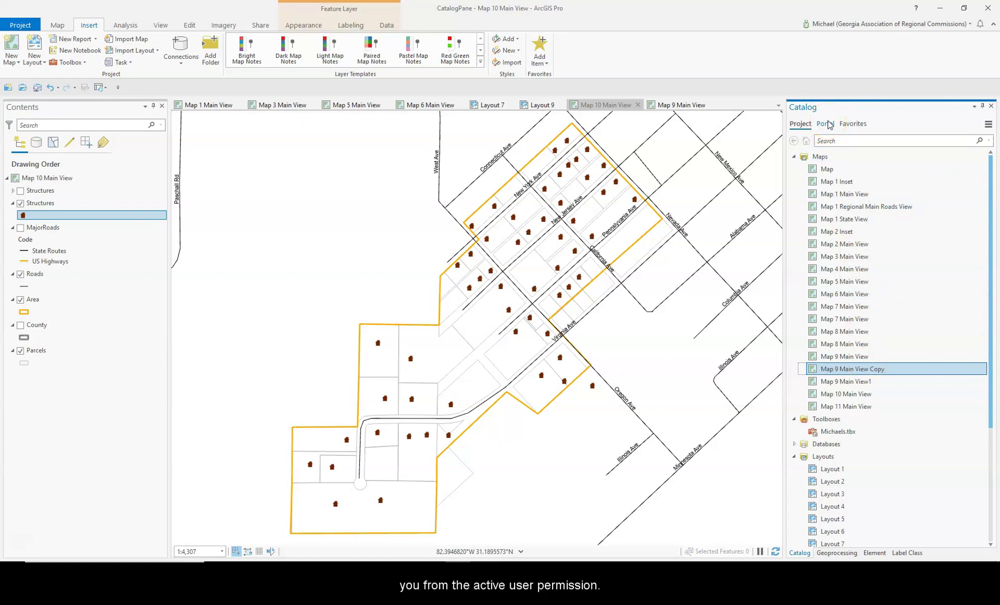
Step: In the Portal tab, view My Content, Groups and All Portal, ending on Living Atlas
click(827, 123)
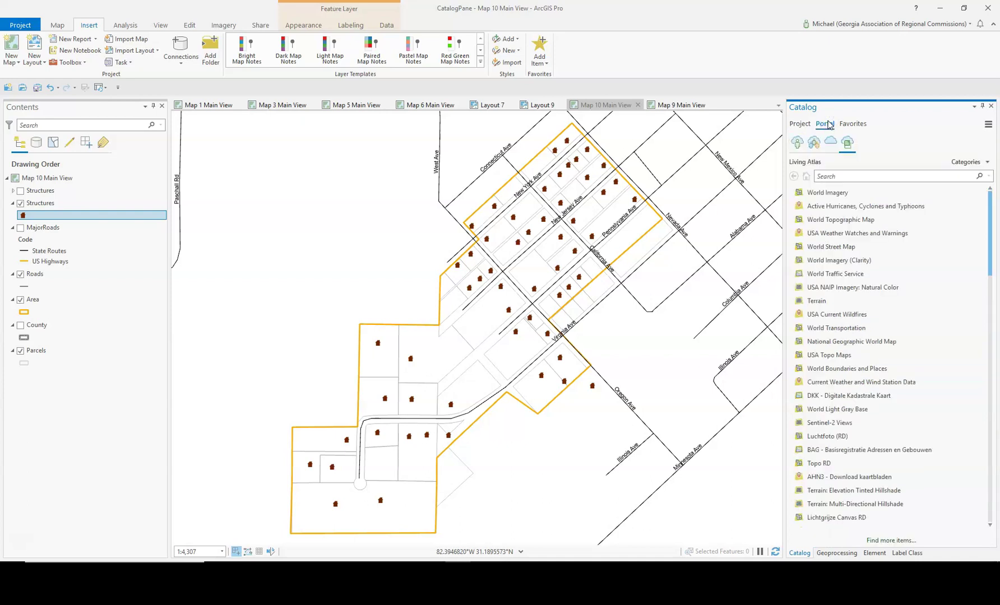
click(796, 145)
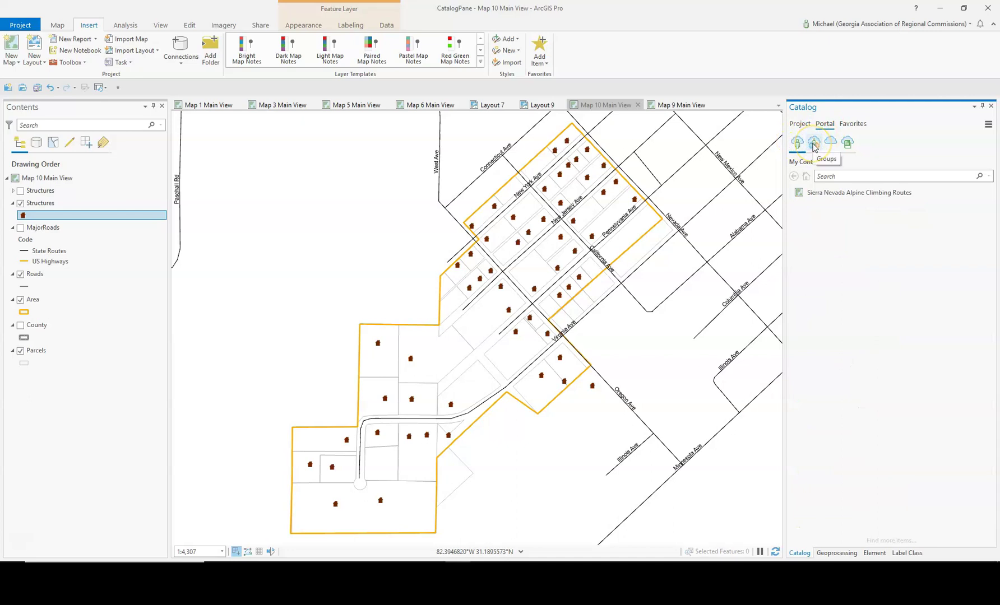
click(814, 146)
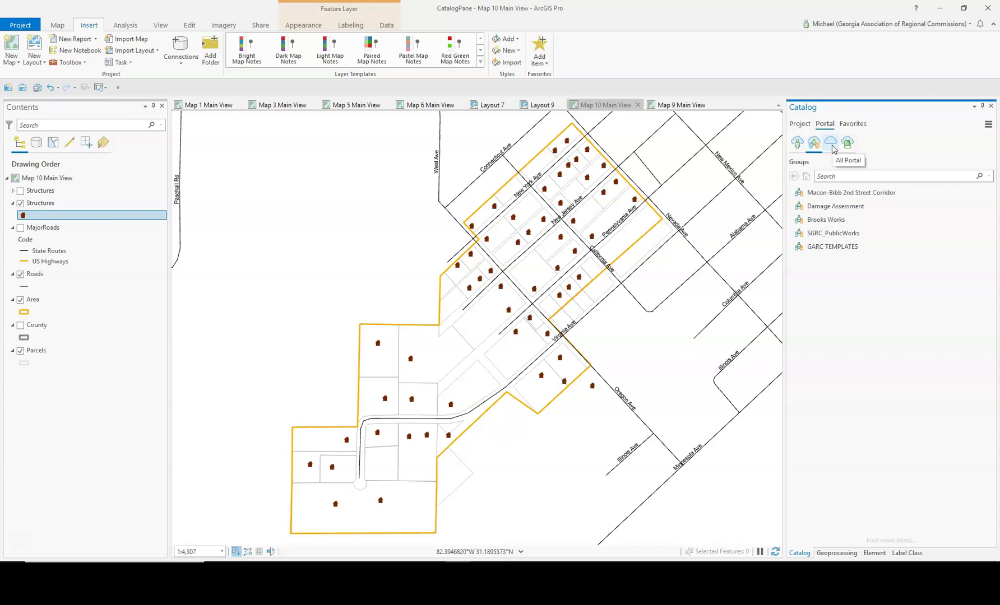
click(833, 149)
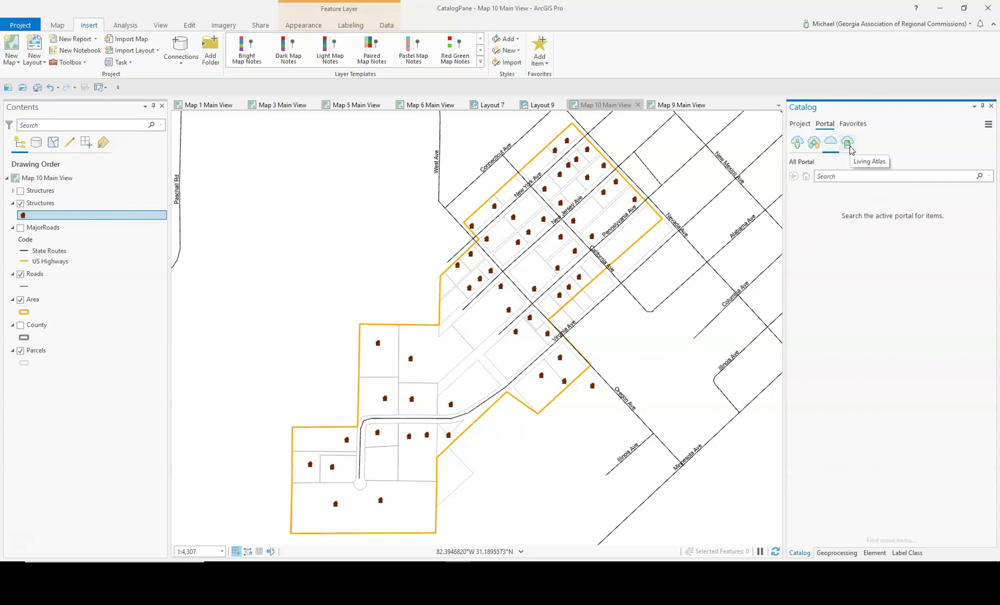
click(847, 145)
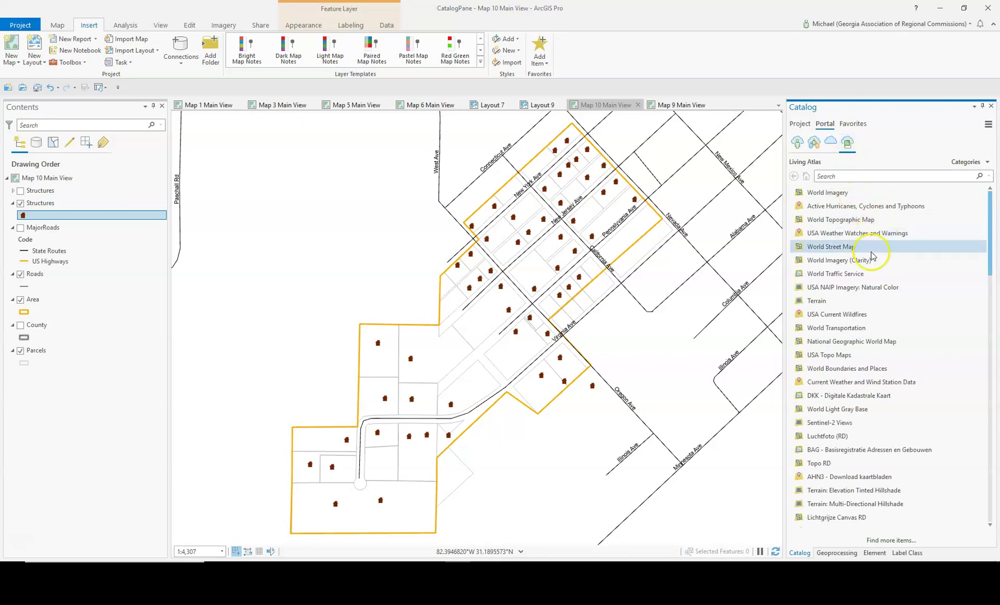
mouse_move(837, 260)
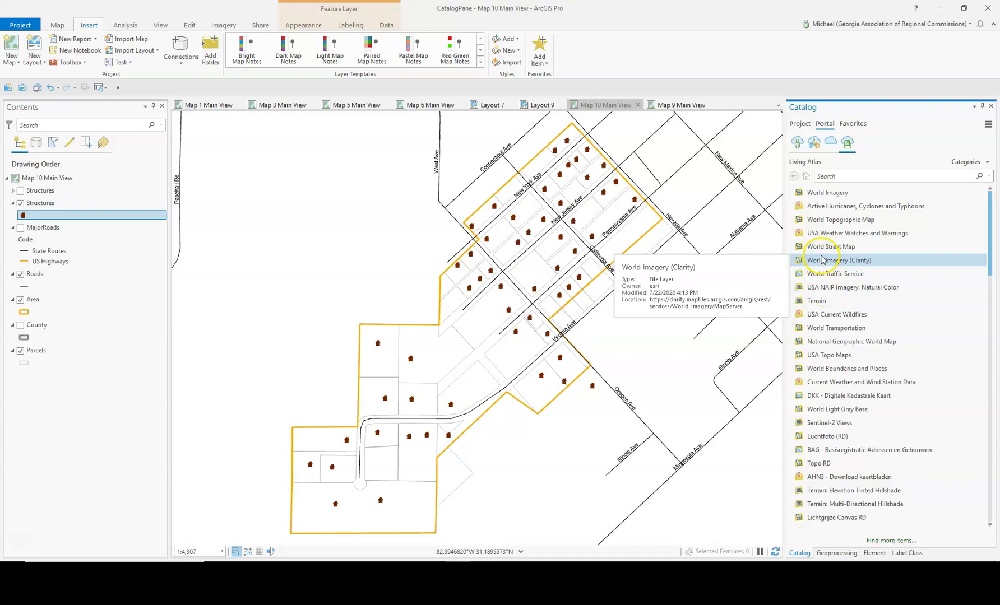
Step: Add the Living Atlas USA Topo Maps layer to Map 10 Main View
click(815, 301)
click(827, 355)
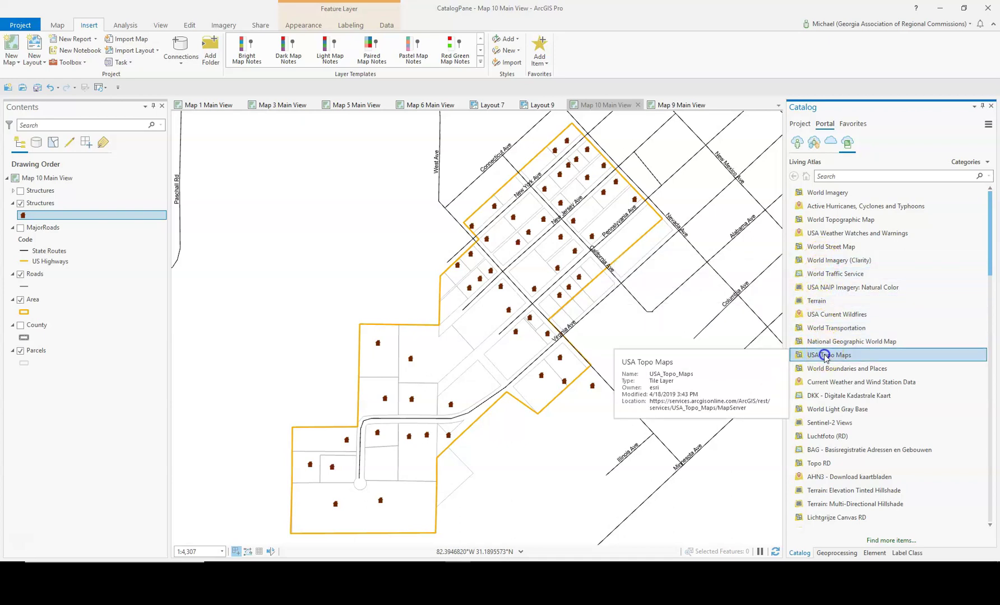
double_click(798, 355)
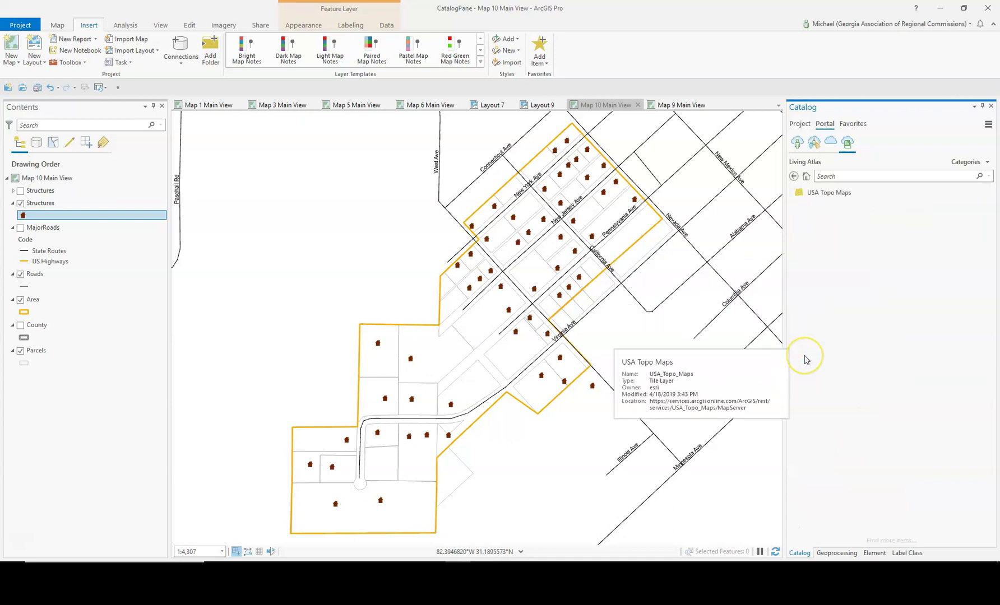
right_click(814, 196)
click(833, 206)
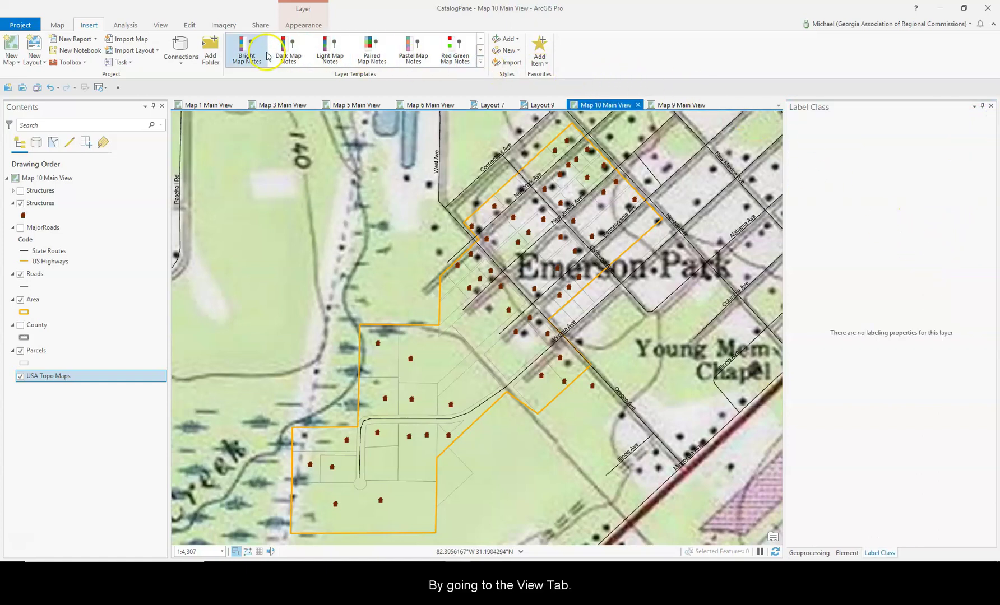
click(169, 26)
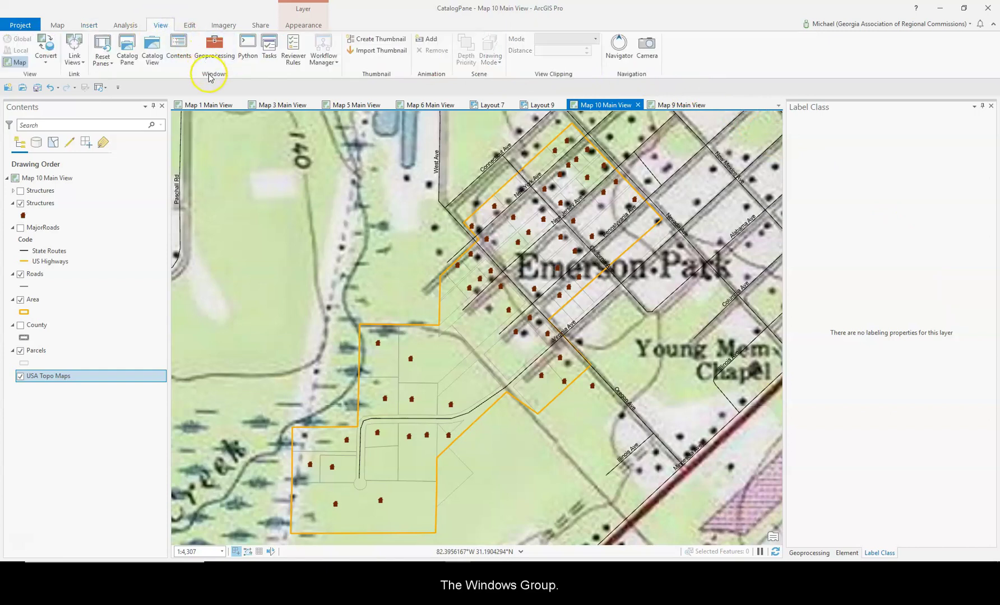
click(129, 51)
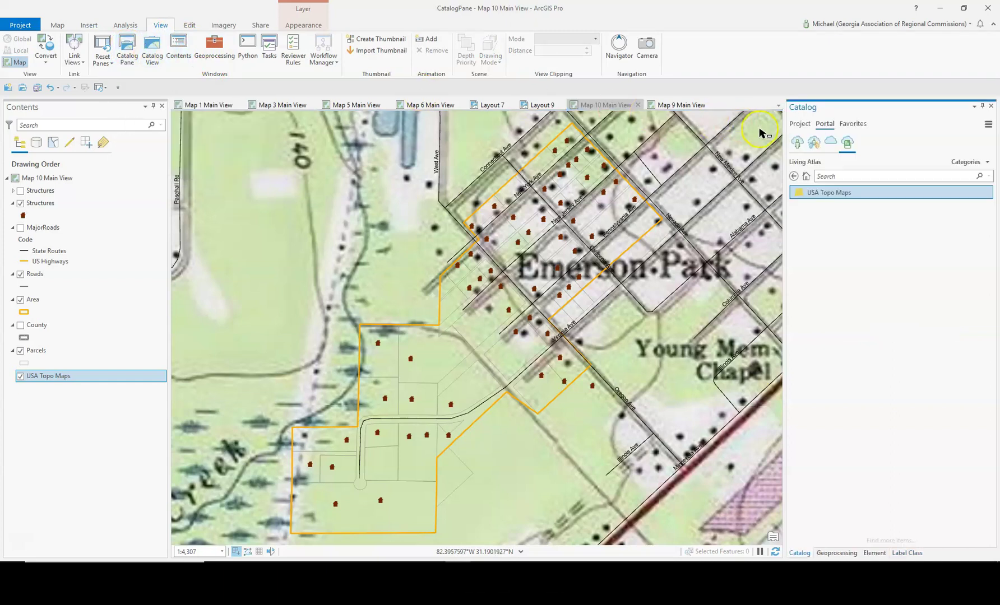
Step: Switch the Catalog pane back to the Project tab
click(799, 124)
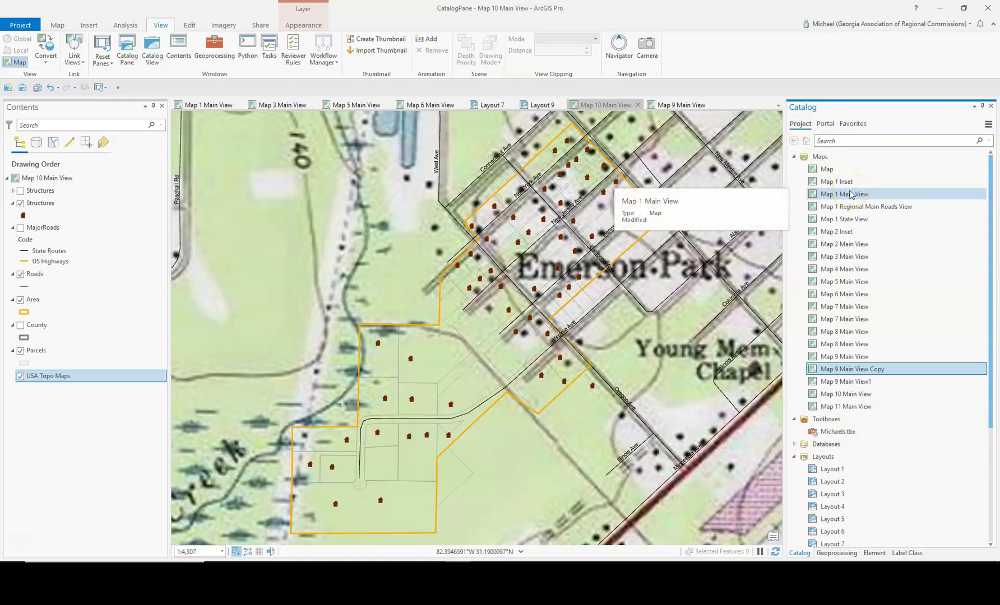
scroll(849, 194, down, 4)
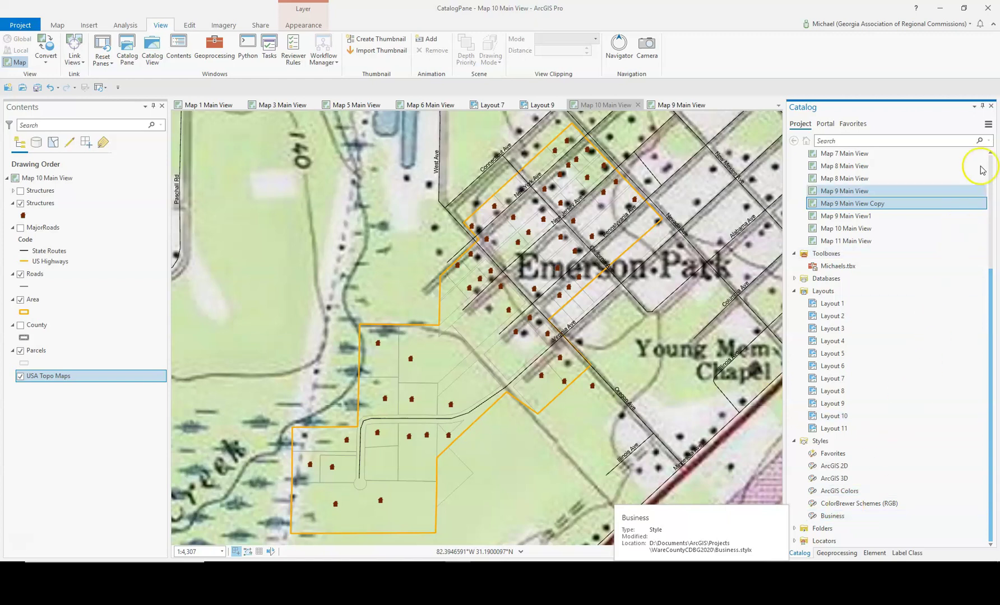
Step: Set the Catalog pane's pop-up option to Hide Pop-ups
click(988, 127)
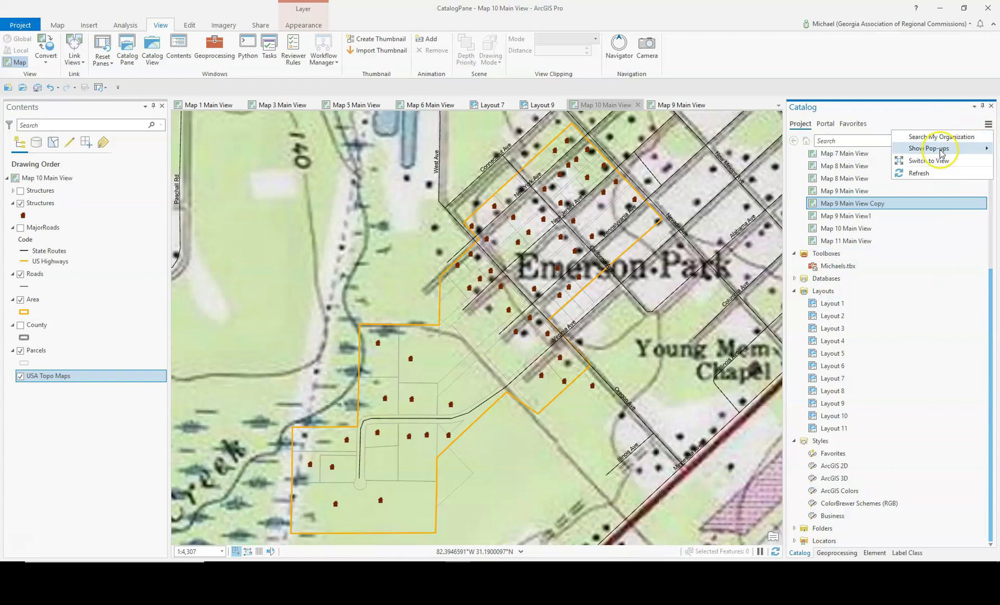
mouse_move(930, 148)
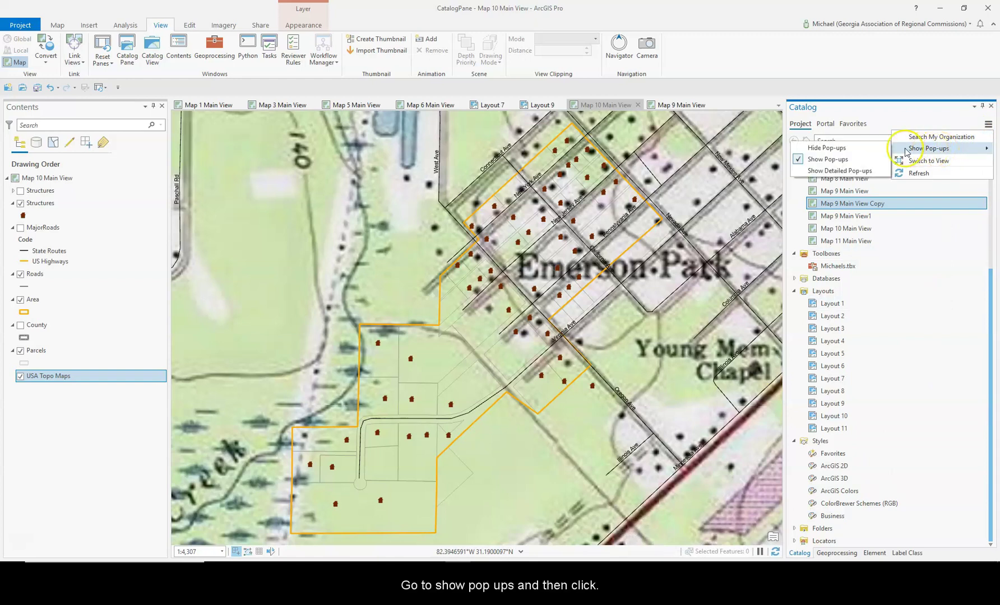
click(872, 152)
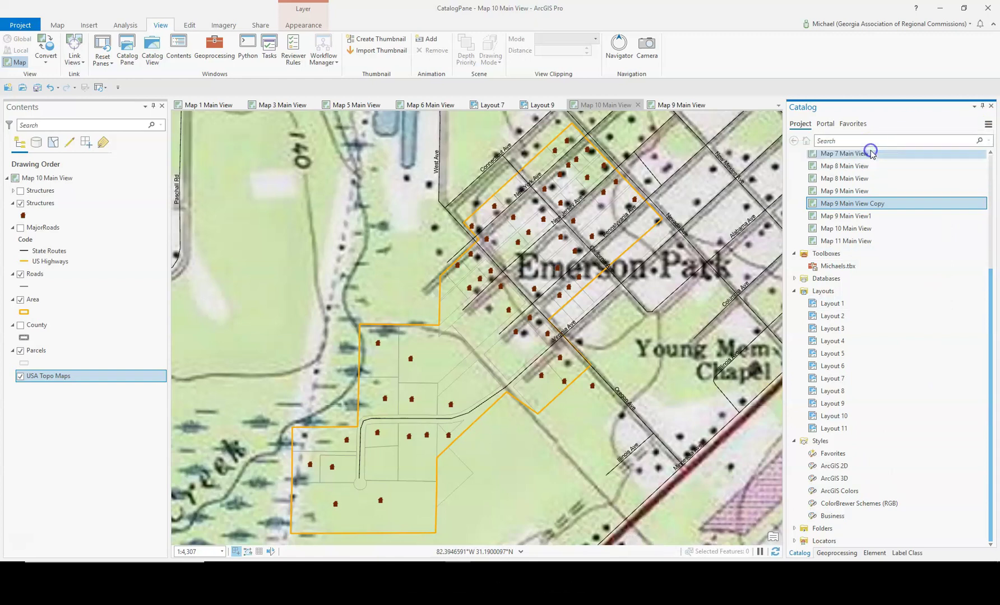